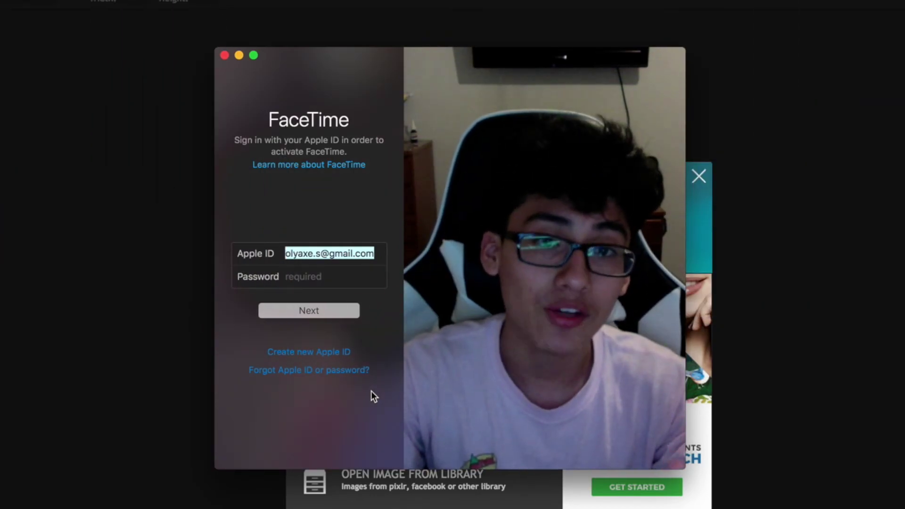
# Create a new blank 1280 × 720 Untitled canvas in Pixlr Editor.
pyautogui.click(187, 346)
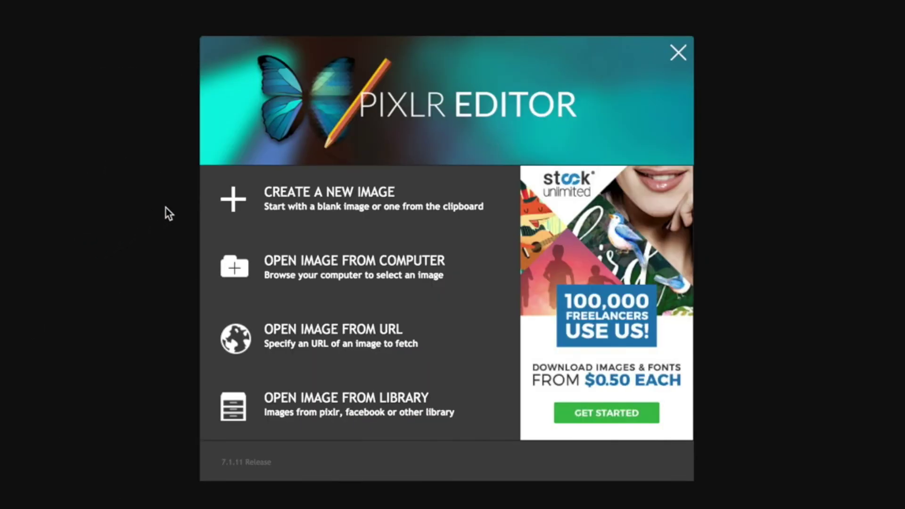
pyautogui.click(352, 203)
pyautogui.doubleClick(323, 283)
pyautogui.press('BackSpace')
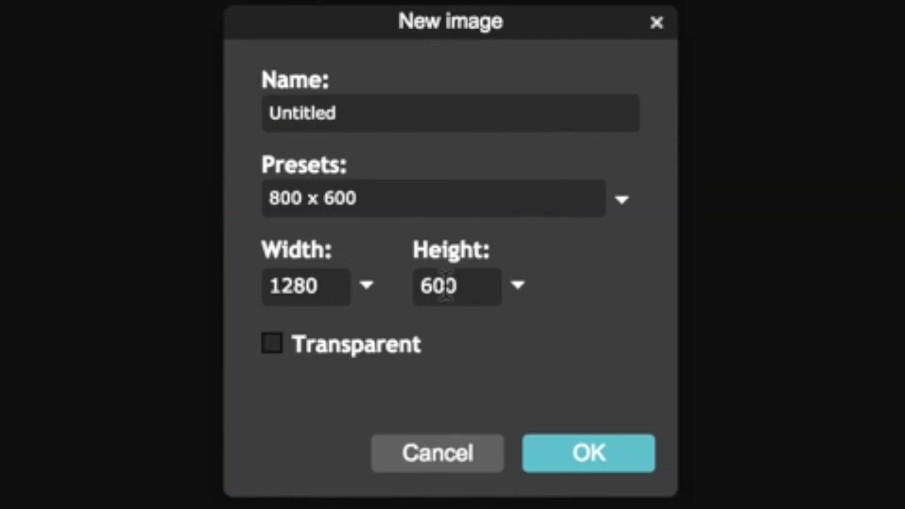
pyautogui.click(561, 451)
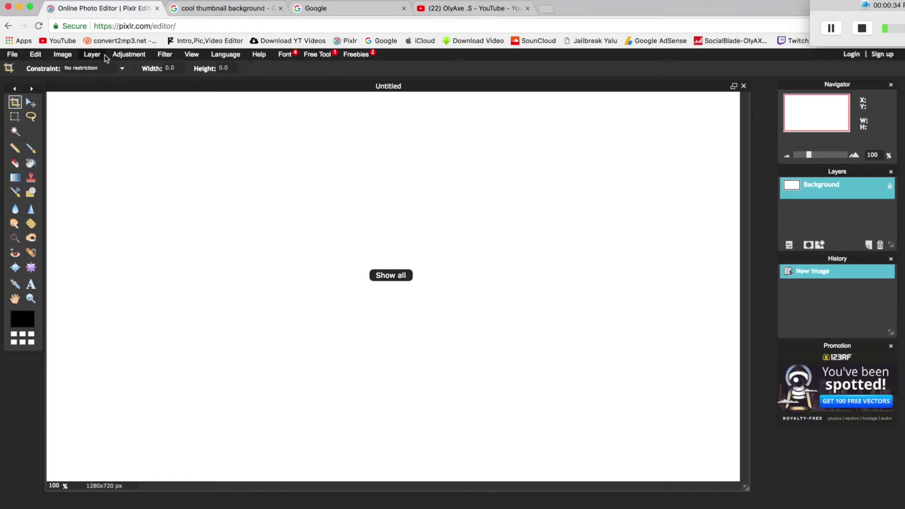
pyautogui.click(321, 10)
# Open the downloaded dark-red and yellow sunburst picture as Layer 1 filling the canvas.
pyautogui.click(200, 10)
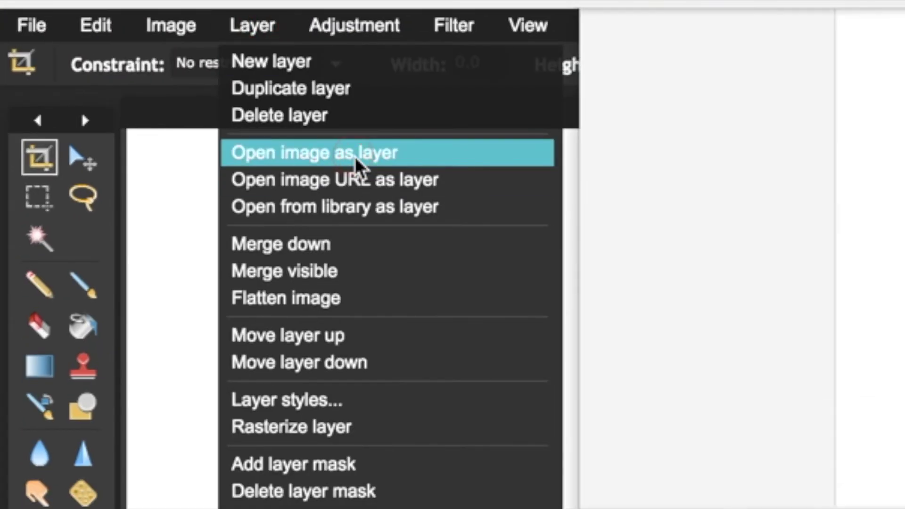
pyautogui.click(356, 160)
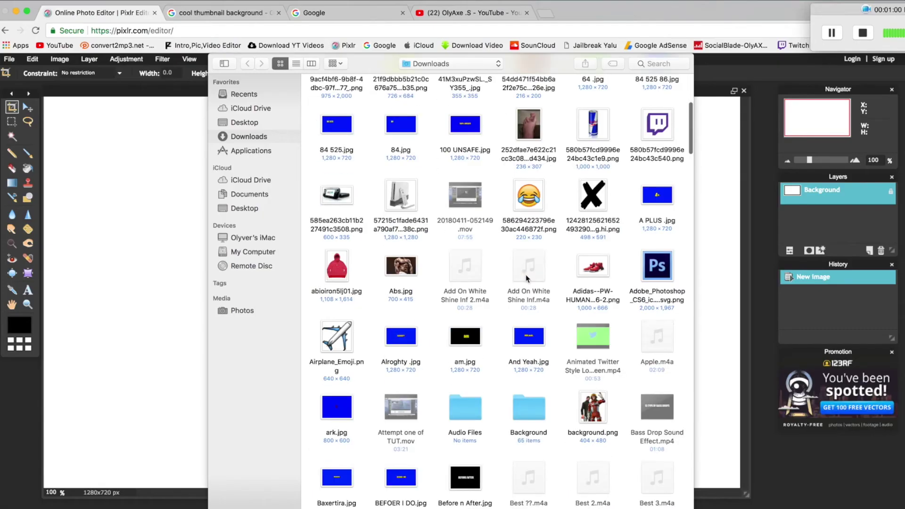
pyautogui.scroll(-20, 529, 285)
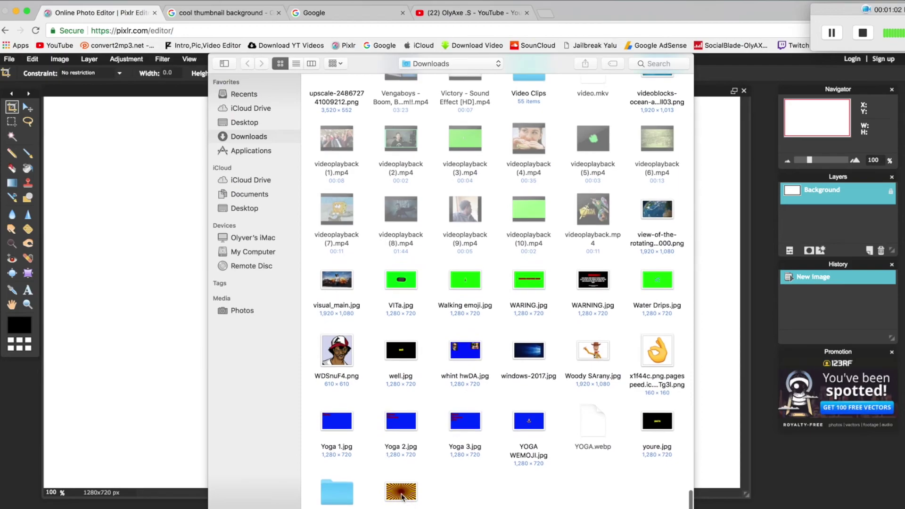
pyautogui.doubleClick(401, 492)
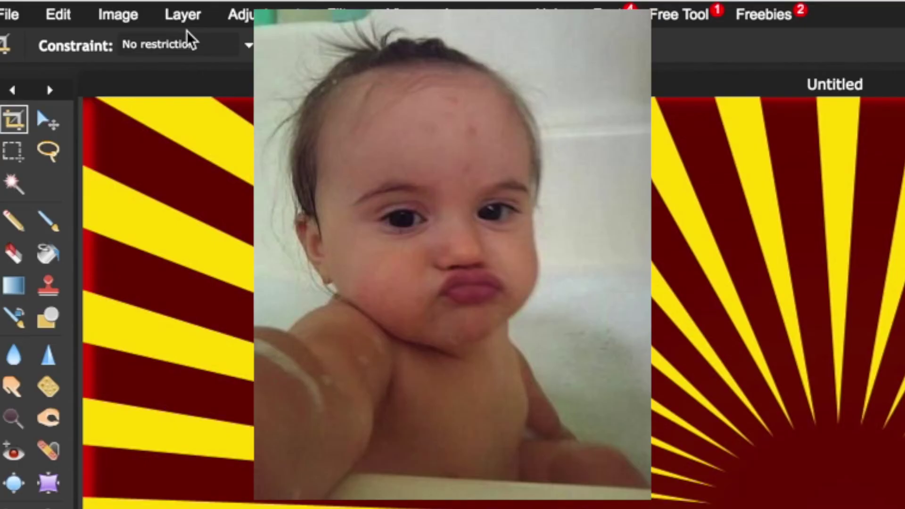
pyautogui.click(89, 58)
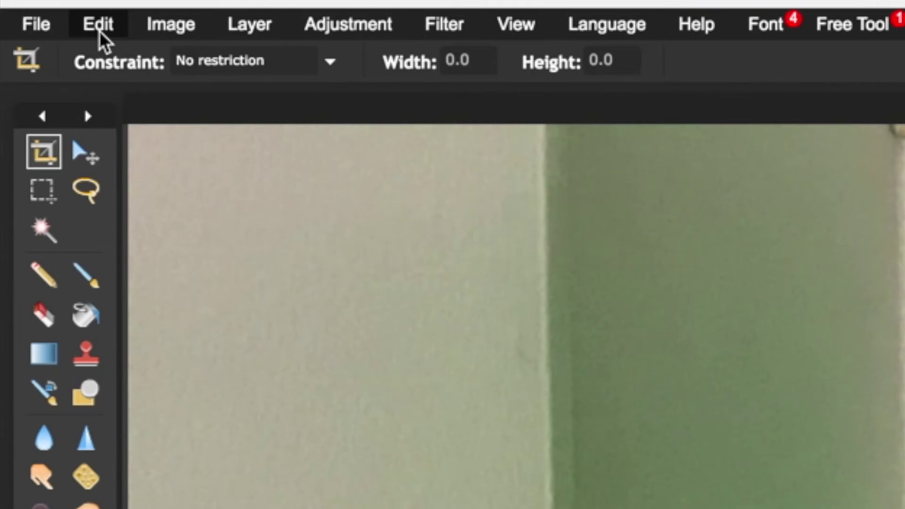
# Shrink the green-screen photo with Free transform and centre it over the sunburst.
pyautogui.click(100, 29)
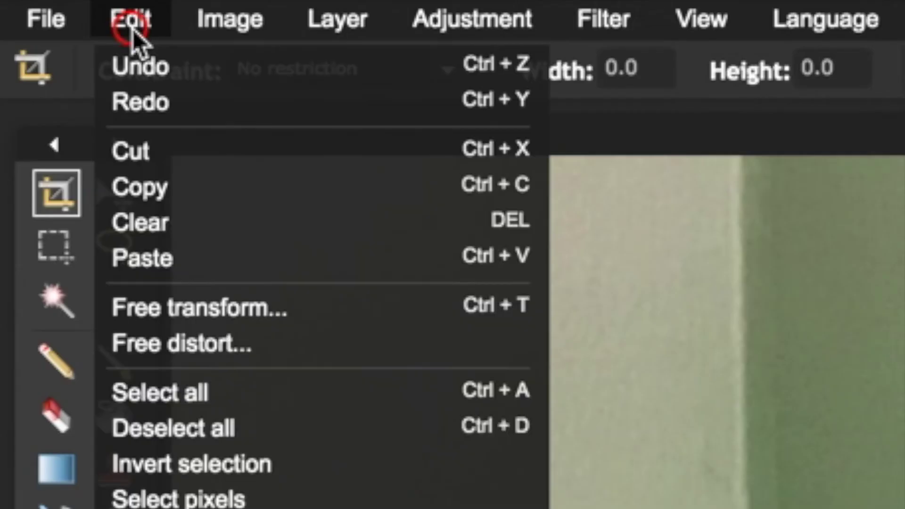
pyautogui.click(257, 313)
pyautogui.moveTo(184, 186); pyautogui.dragTo(138, 100)
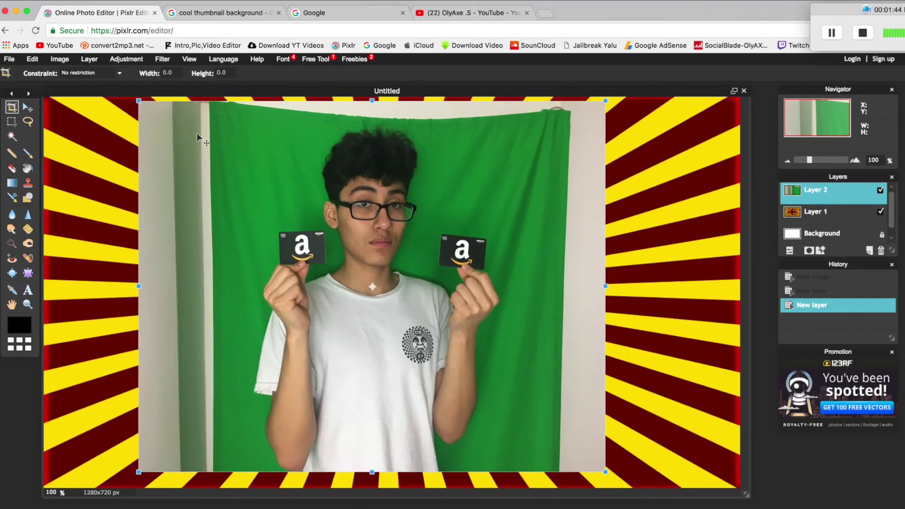
pyautogui.moveTo(347, 123); pyautogui.dragTo(342, 131)
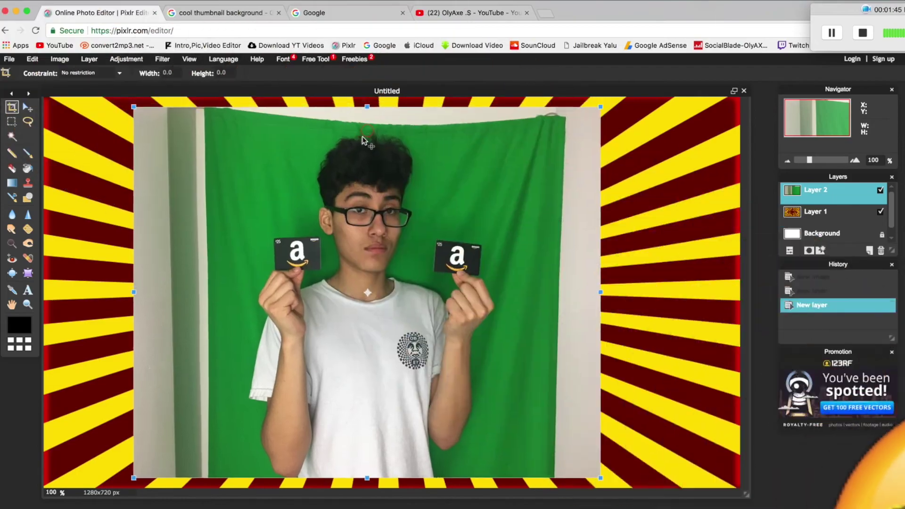
pyautogui.click(645, 242)
# Apply the photo resize and delete the main green backdrop using the Magic Wand.
pyautogui.click(415, 341)
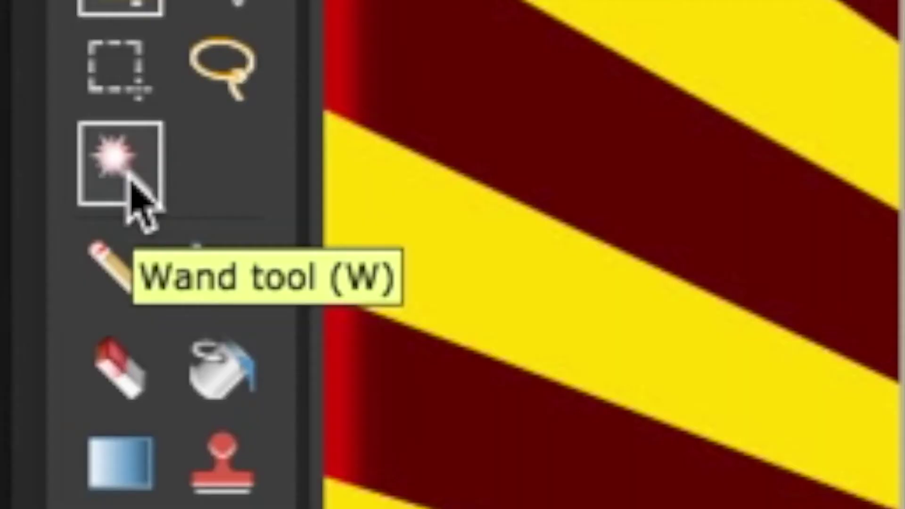
pyautogui.click(133, 184)
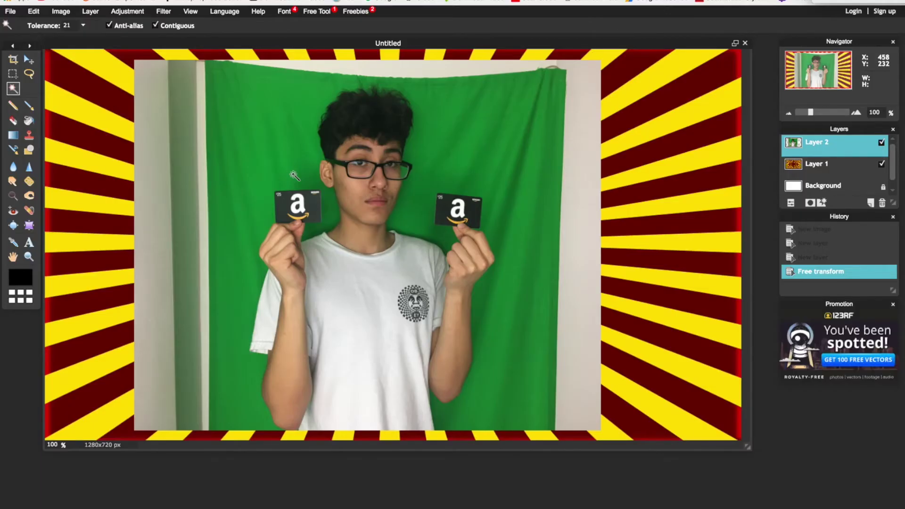
pyautogui.click(293, 173)
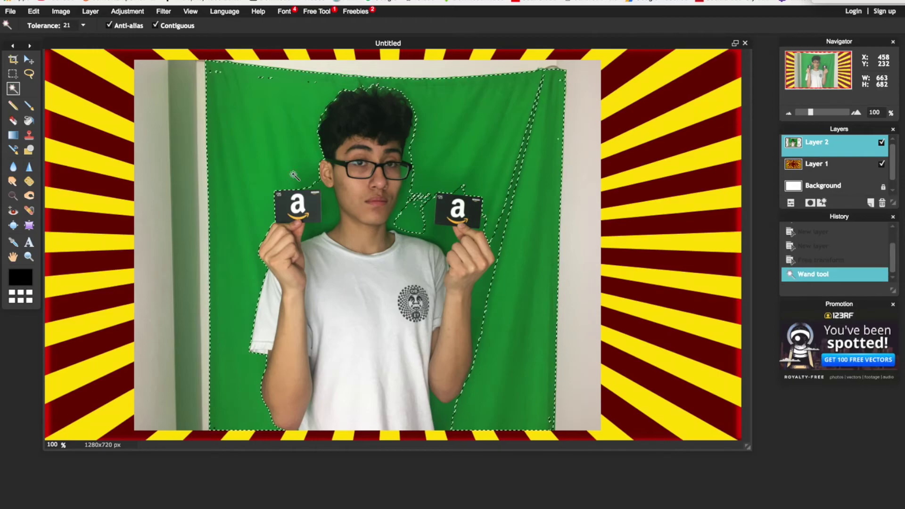
pyautogui.press('Delete')
# Delete the green strip beside the left card, deselect, and switch to the Eraser.
pyautogui.click(332, 206)
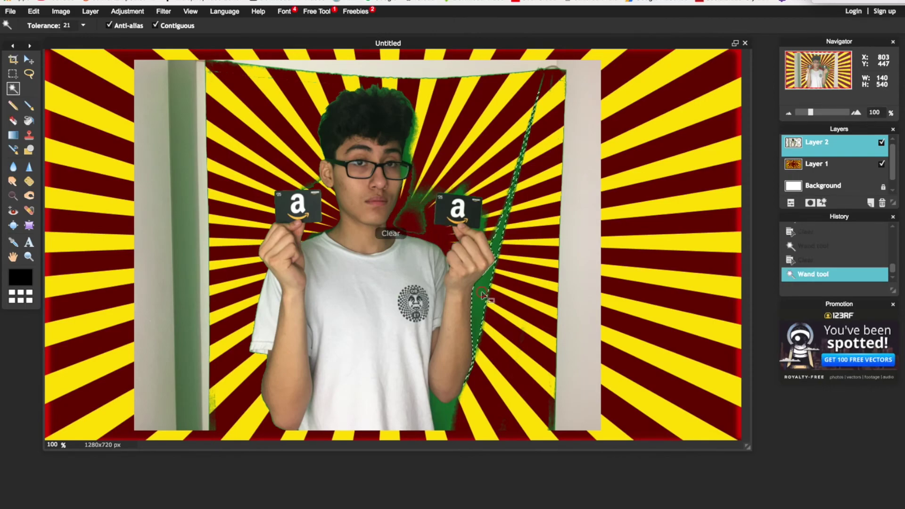
pyautogui.press('Delete')
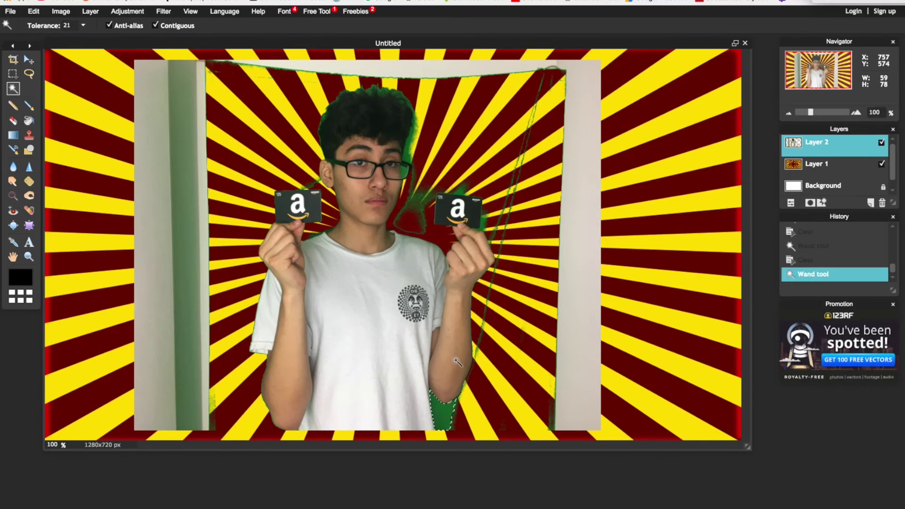
pyautogui.hotkey('ctrl', 'd')
pyautogui.press('e')
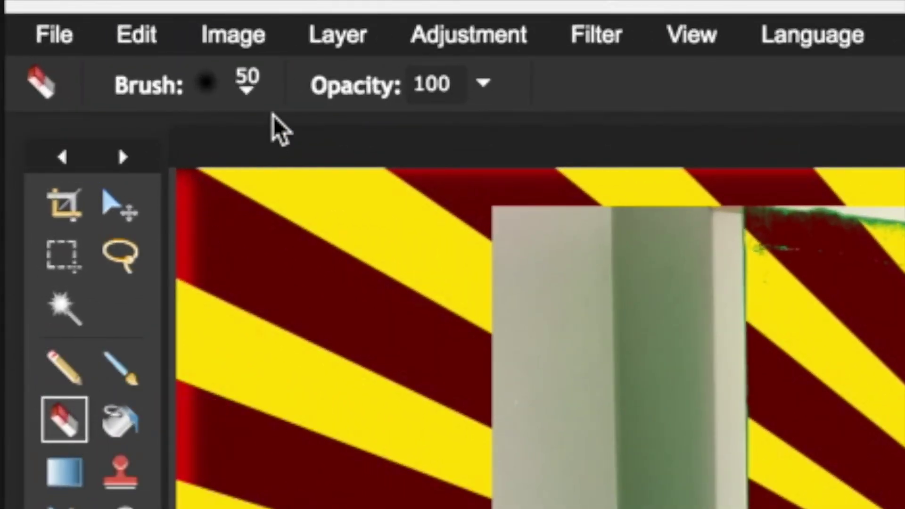
pyautogui.click(246, 87)
# Erase the leftover wall strips with a 200 px eraser, undo the face stroke, then set a 30 px brush.
pyautogui.click(819, 161)
pyautogui.moveTo(181, 77); pyautogui.dragTo(178, 415)
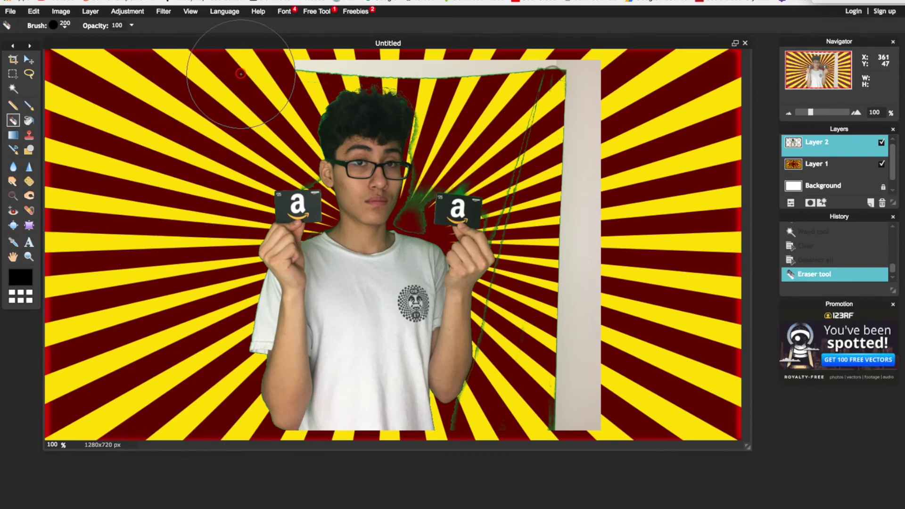
pyautogui.moveTo(240, 74)
pyautogui.mouseDown()
pyautogui.moveTo(315, 56)
pyautogui.moveTo(423, 152)
pyautogui.mouseUp()
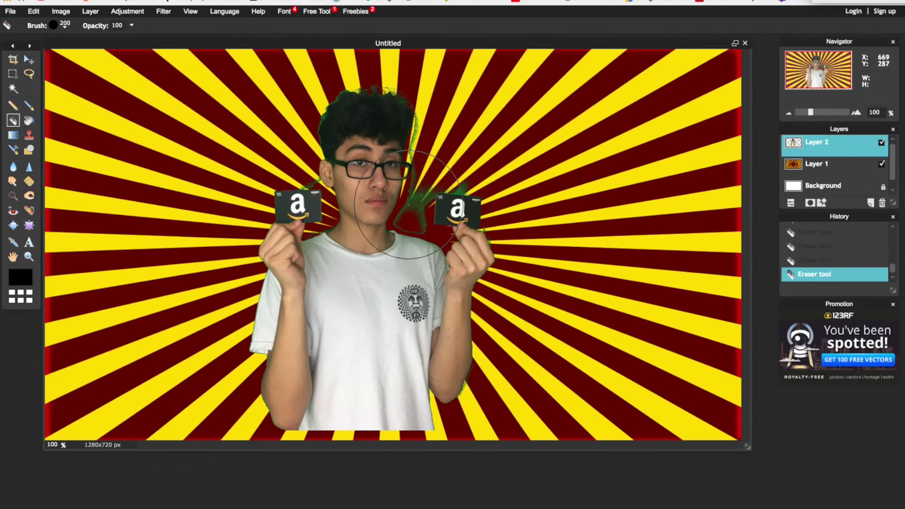
pyautogui.moveTo(409, 205); pyautogui.dragTo(419, 212)
pyautogui.hotkey('ctrl', 'z')
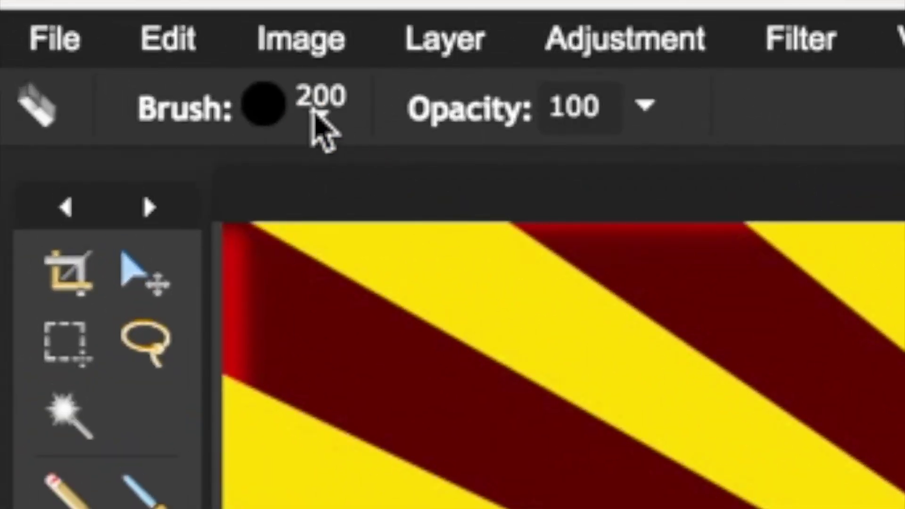
pyautogui.click(316, 116)
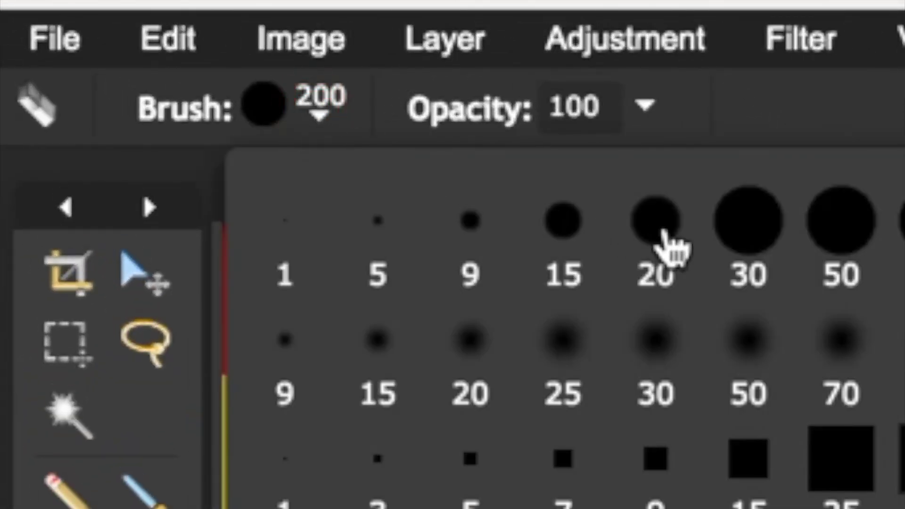
pyautogui.click(737, 229)
pyautogui.click(753, 113)
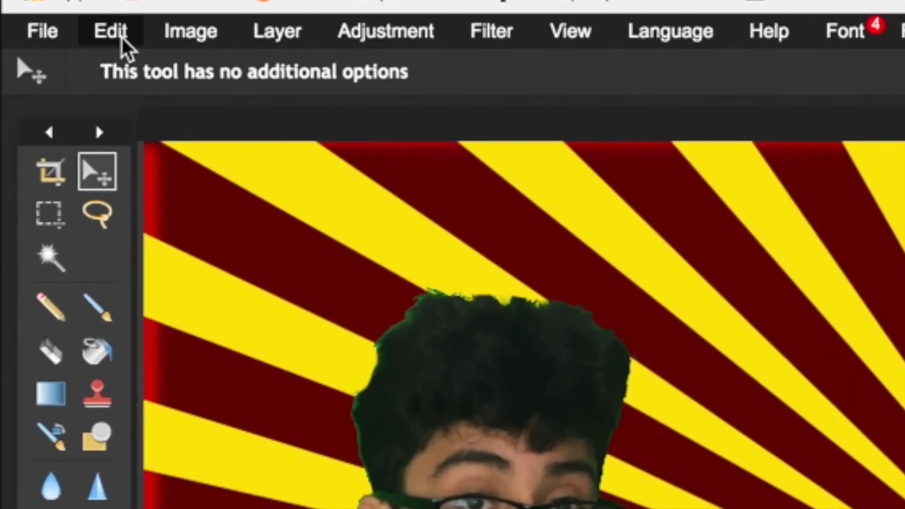
# Enlarge the cut-out person with Free transform and place it at the canvas's left side.
pyautogui.click(122, 39)
pyautogui.click(150, 258)
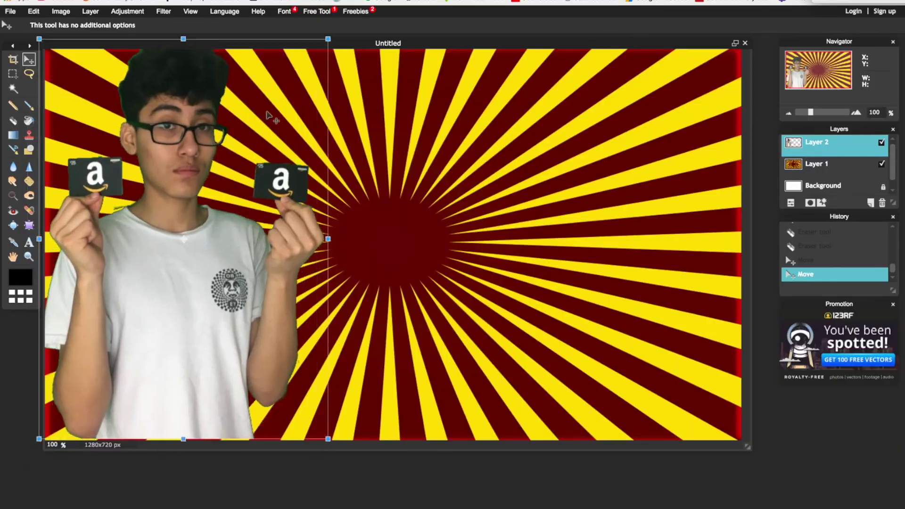
pyautogui.moveTo(881, 286); pyautogui.dragTo(904, 167)
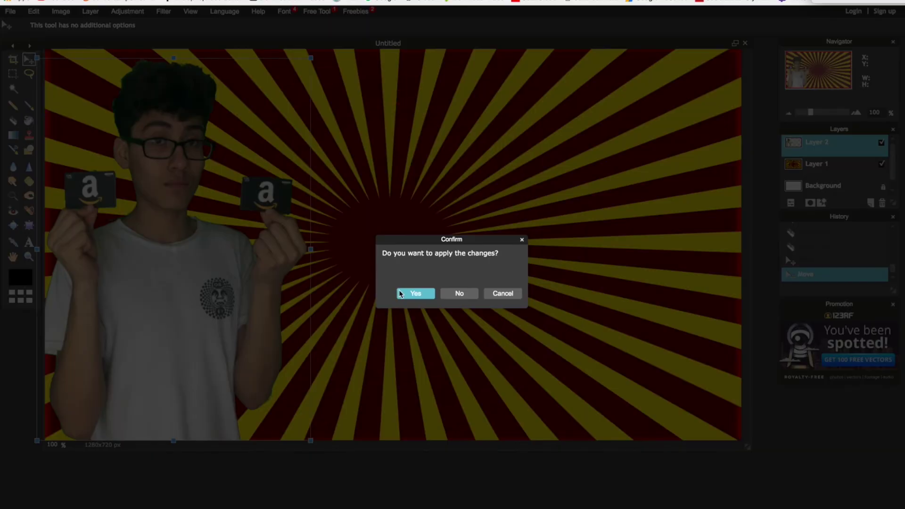
pyautogui.press('Return')
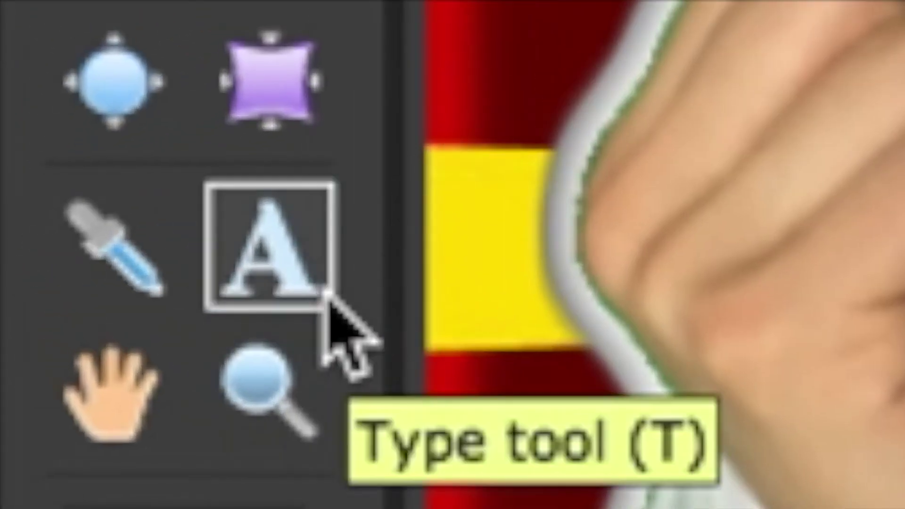
# Add 'WHATS UP BRO' text across the top in yellow ffee00 Impact at size 94.
pyautogui.click(311, 282)
pyautogui.click(388, 118)
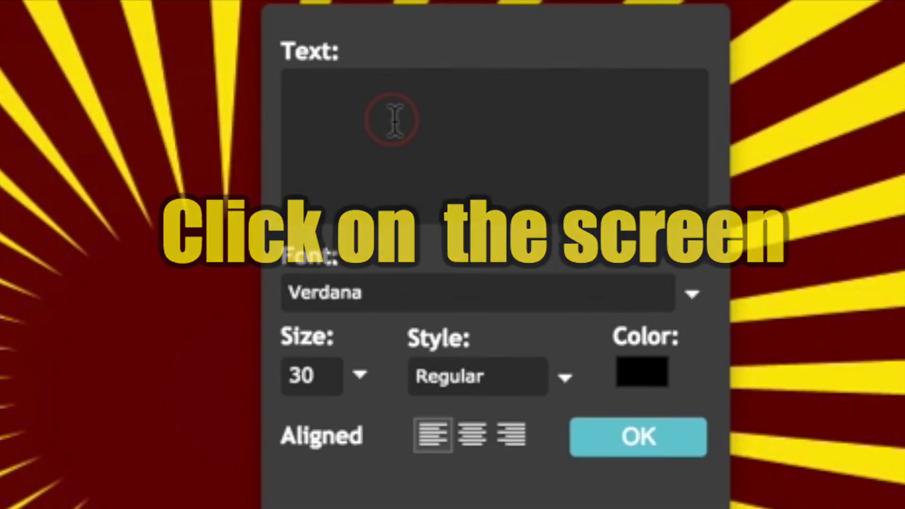
pyautogui.write('WHATS UP BRO')
pyautogui.click(641, 371)
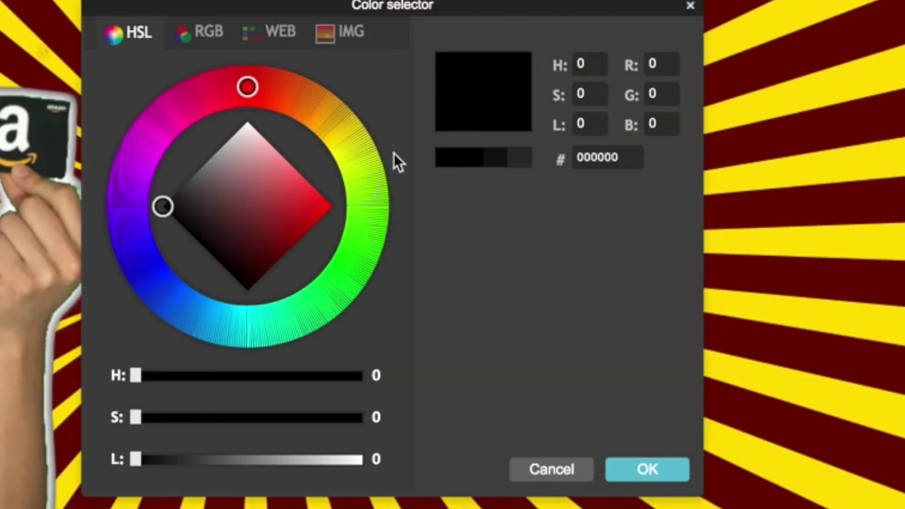
pyautogui.click(340, 146)
pyautogui.click(330, 206)
pyautogui.click(647, 469)
pyautogui.click(353, 266)
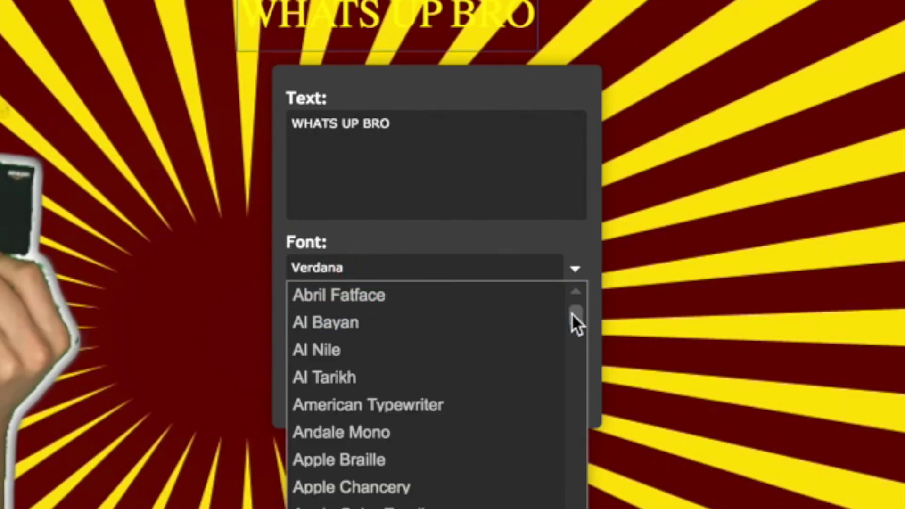
pyautogui.moveTo(572, 312); pyautogui.dragTo(572, 359)
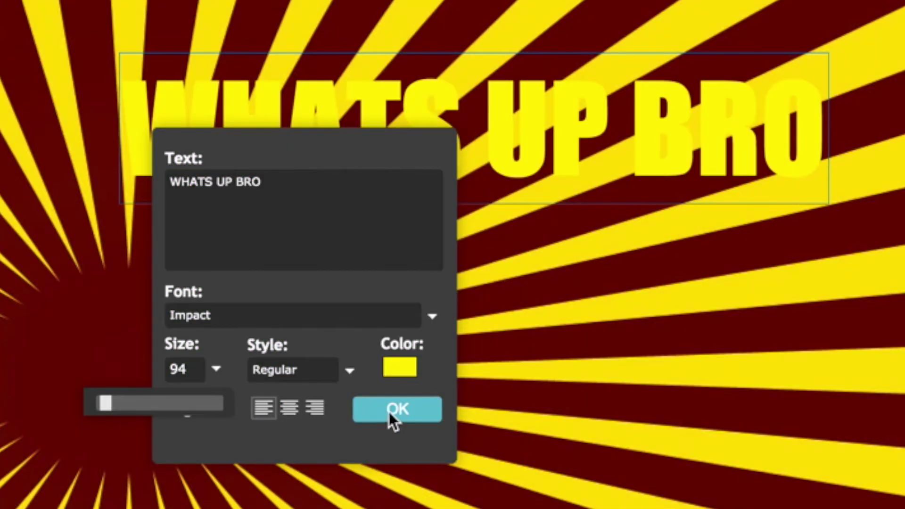
pyautogui.click(191, 367)
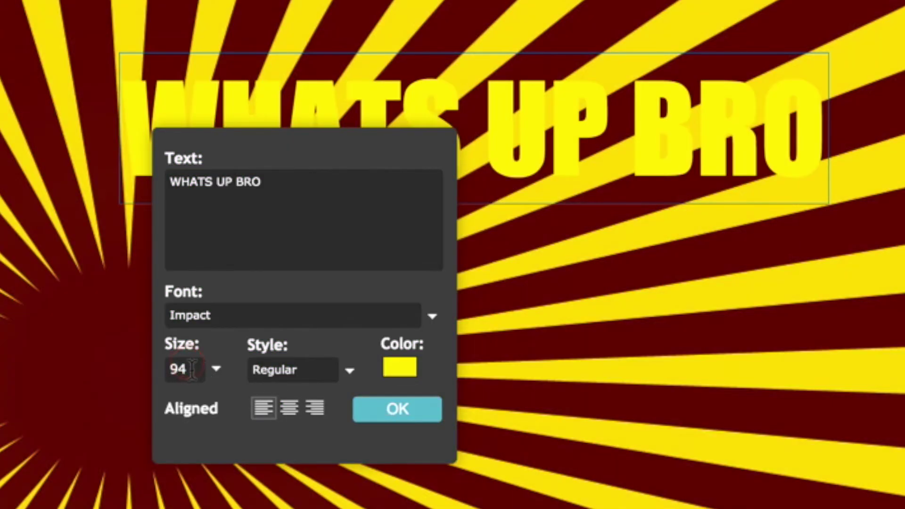
pyautogui.click(394, 409)
# Give the WHATS UP BRO layer an enlarged black (000000) outer glow as a letter outline.
pyautogui.rightClick(796, 126)
pyautogui.click(613, 234)
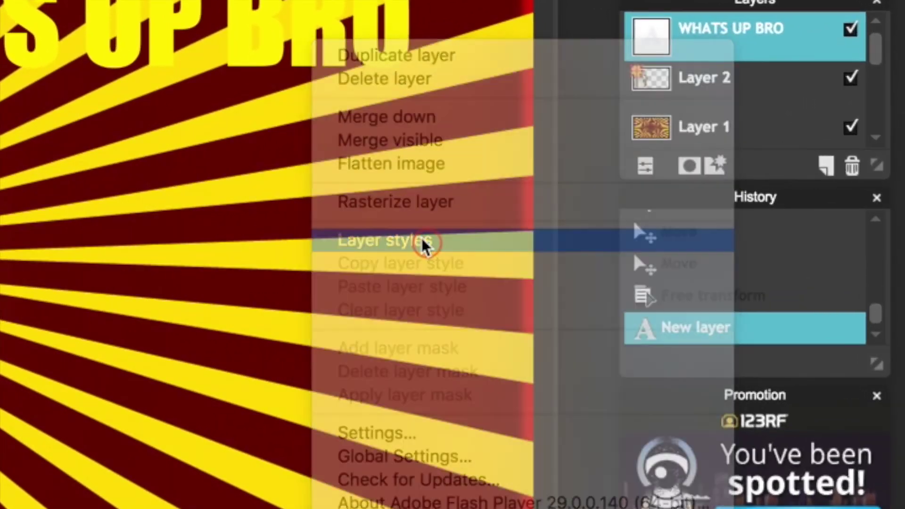
pyautogui.click(215, 152)
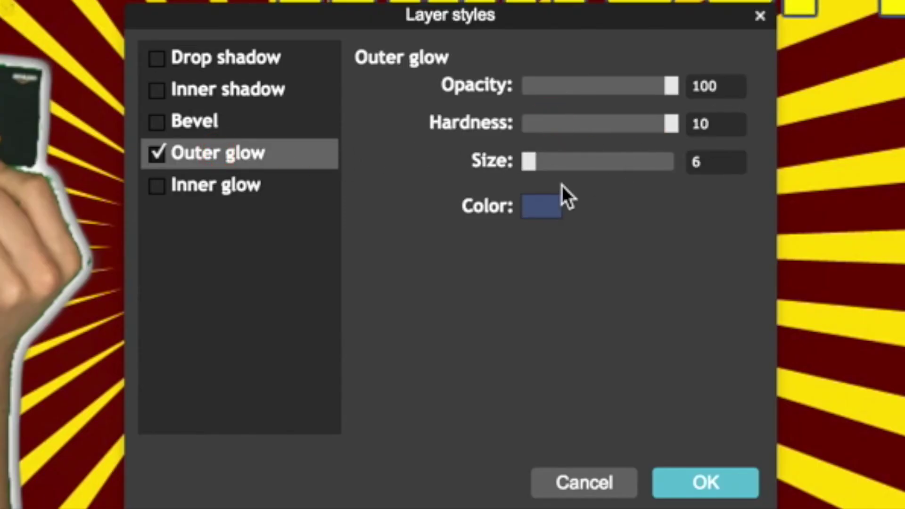
pyautogui.moveTo(535, 159); pyautogui.dragTo(537, 159)
pyautogui.click(537, 209)
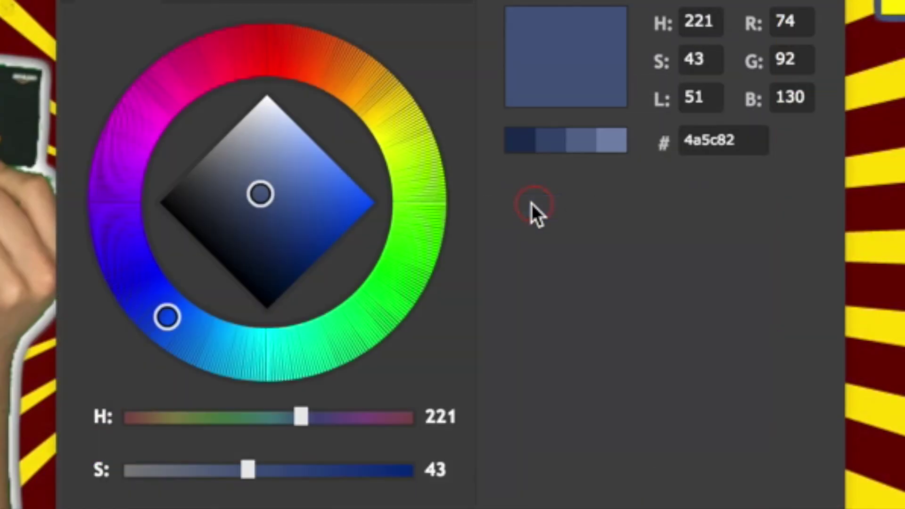
pyautogui.moveTo(297, 180); pyautogui.dragTo(281, 397)
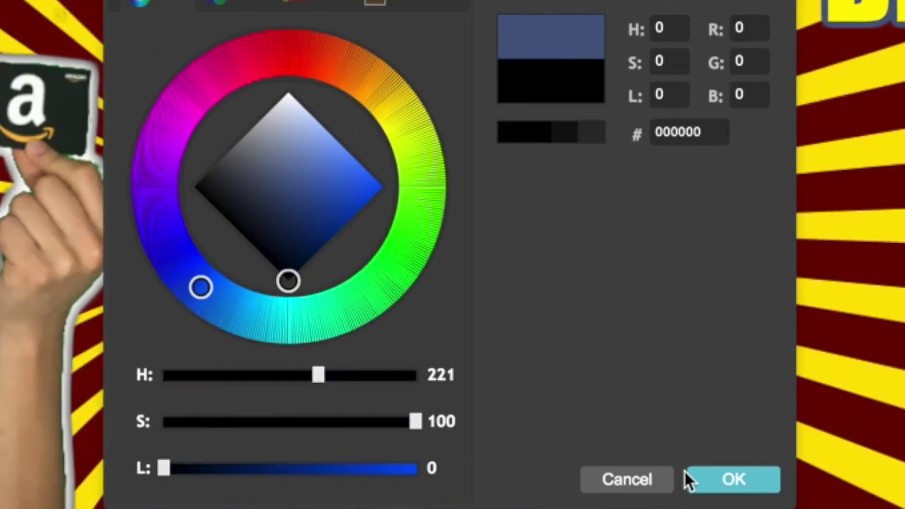
pyautogui.click(702, 482)
pyautogui.click(704, 482)
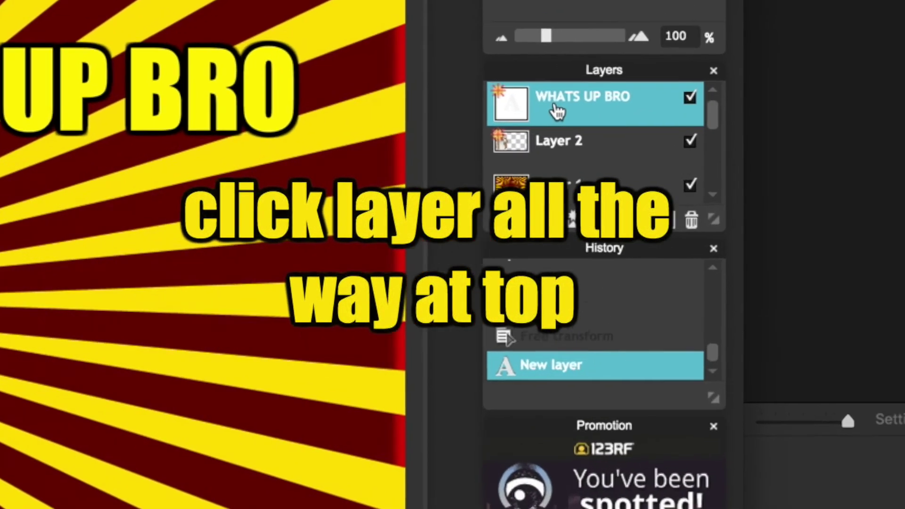
# Rasterize the WHATS UP BRO text and rotate it counter-clockwise with Free transform.
pyautogui.rightClick(816, 143)
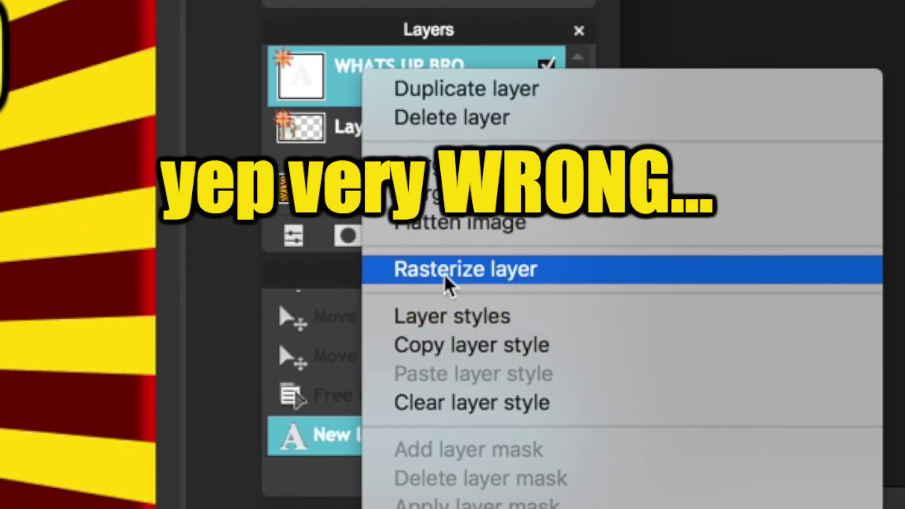
pyautogui.click(446, 282)
pyautogui.click(81, 16)
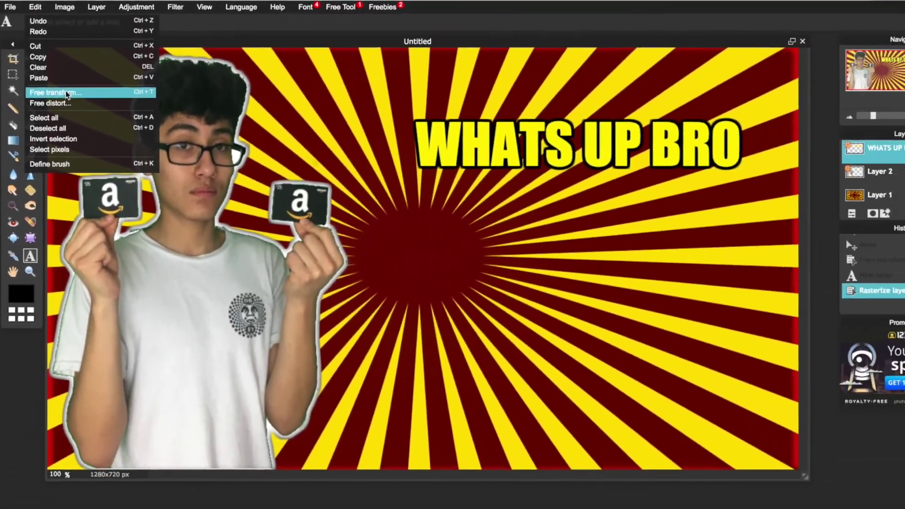
pyautogui.click(118, 162)
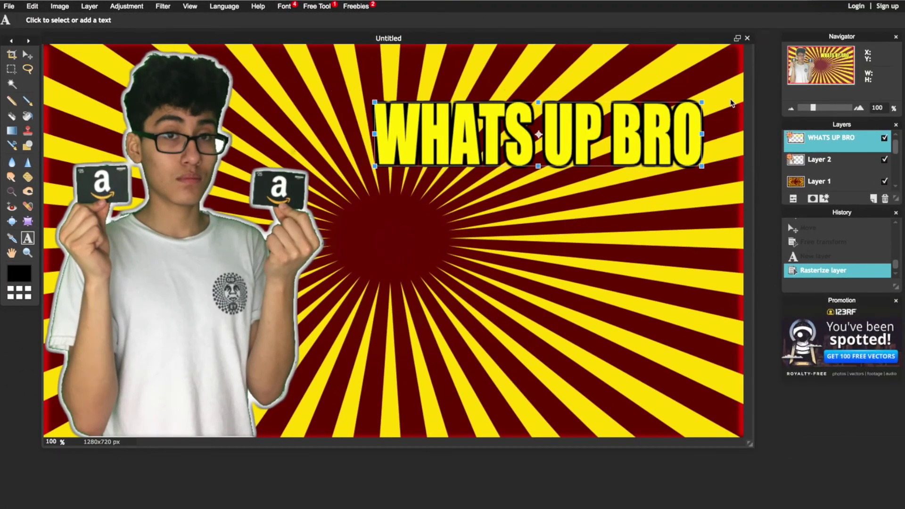
pyautogui.moveTo(707, 100); pyautogui.dragTo(622, 114)
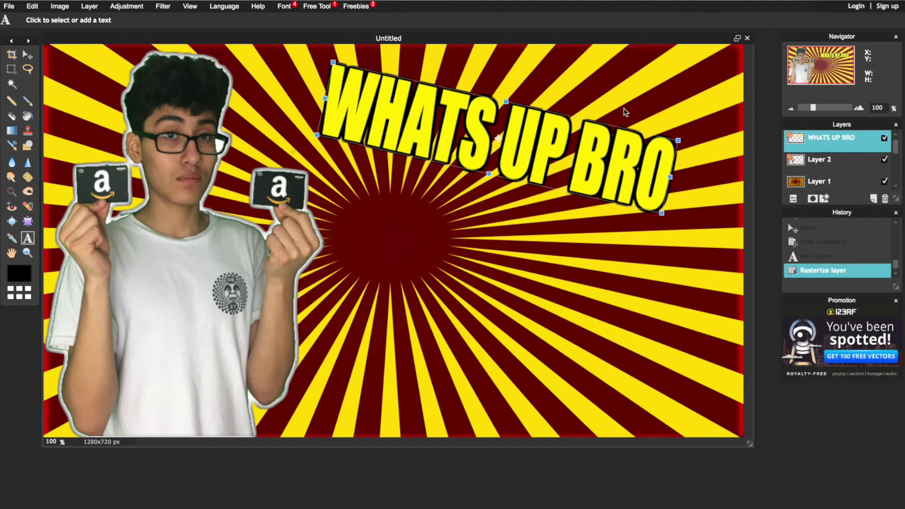
pyautogui.click(622, 113)
pyautogui.click(426, 286)
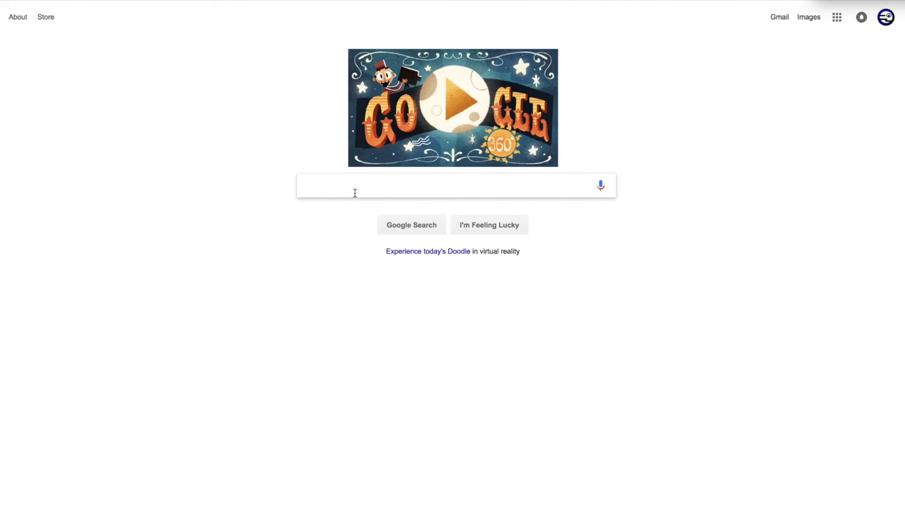
# Search Google Images for 'Watermelon Png' and open a watermelon preview to save it.
pyautogui.click(353, 191)
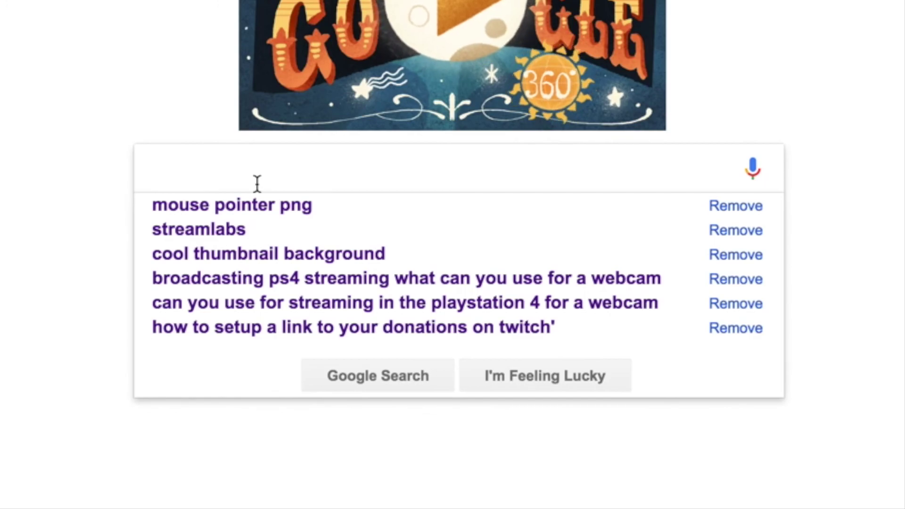
pyautogui.write('Watermelon ')
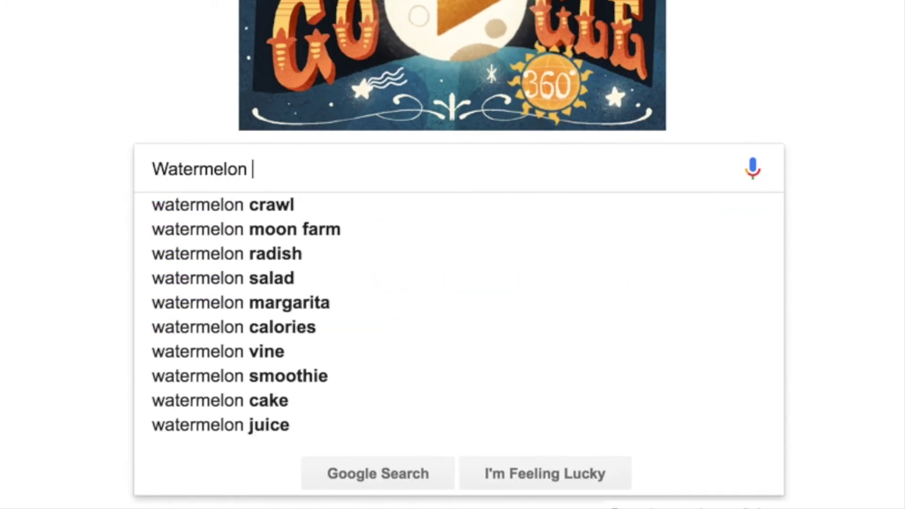
pyautogui.write('Png')
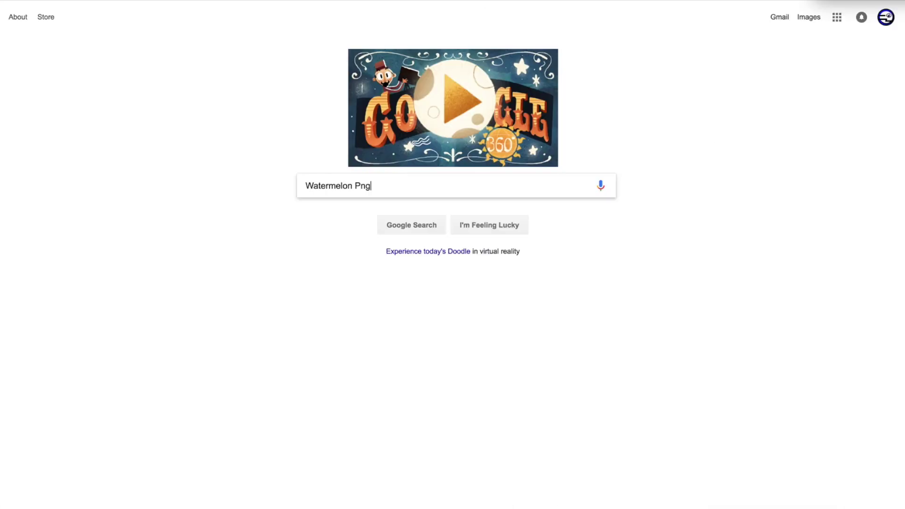
pyautogui.press('Return')
pyautogui.click(122, 54)
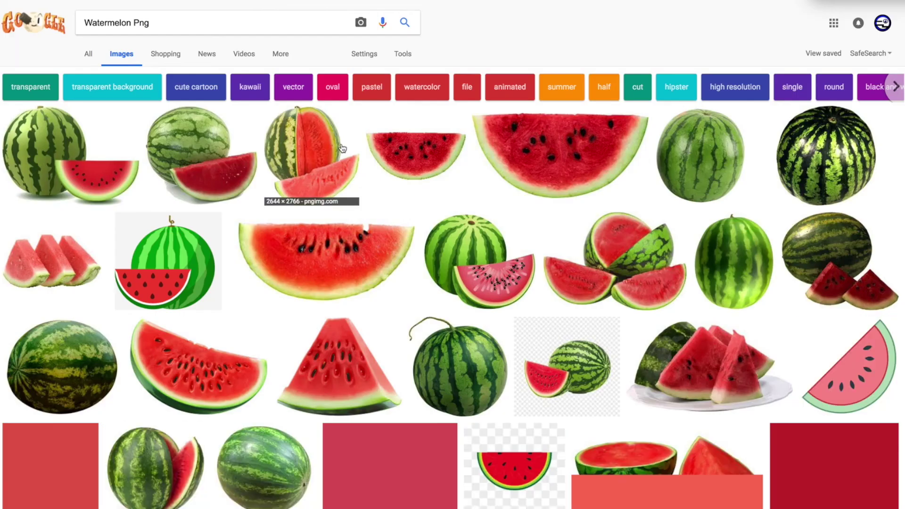
pyautogui.press('Return')
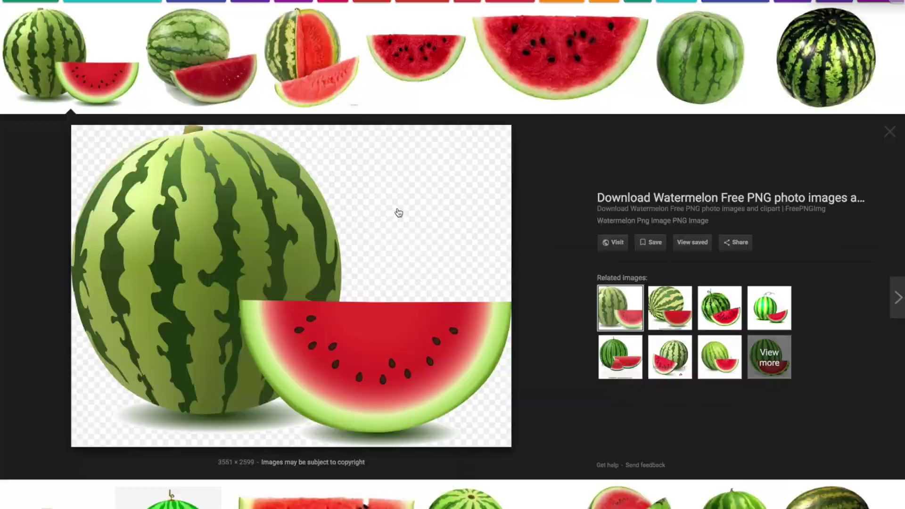
pyautogui.rightClick(241, 260)
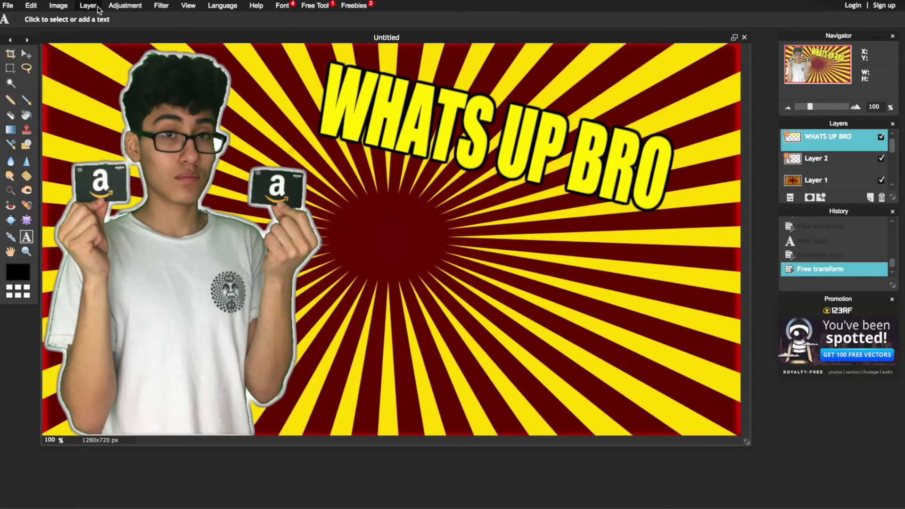
# Add the downloaded watermelon PNG as a new layer below the tilted text.
pyautogui.click(91, 6)
pyautogui.click(123, 52)
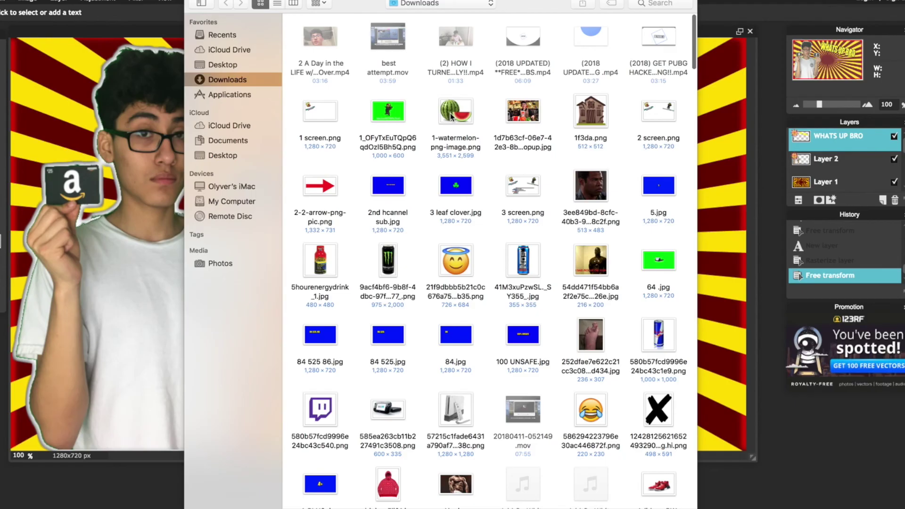
pyautogui.doubleClick(452, 115)
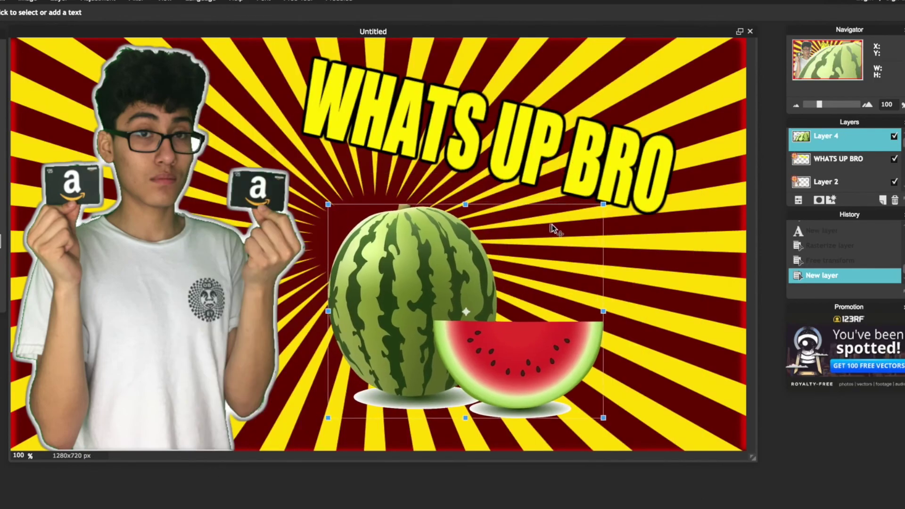
pyautogui.press('Return')
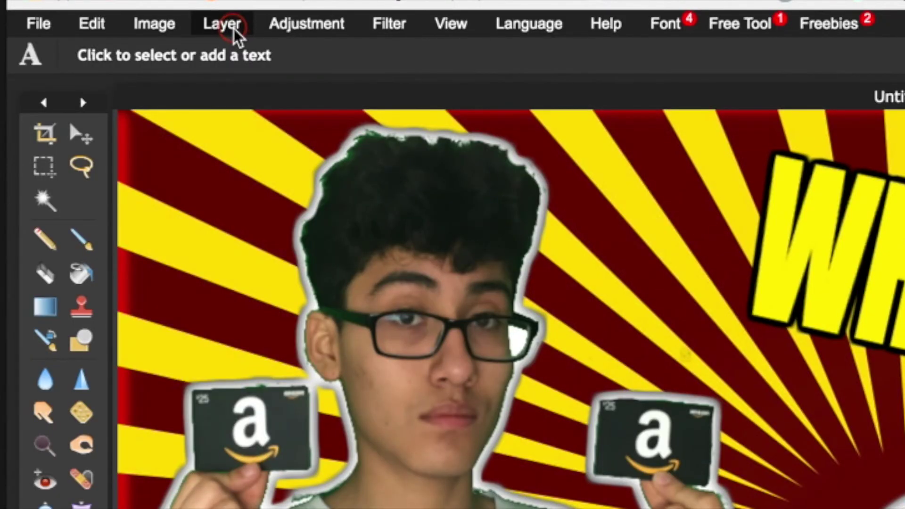
# Flatten all thumbnail layers into one and apply the Mimic HDR filter.
pyautogui.click(111, 13)
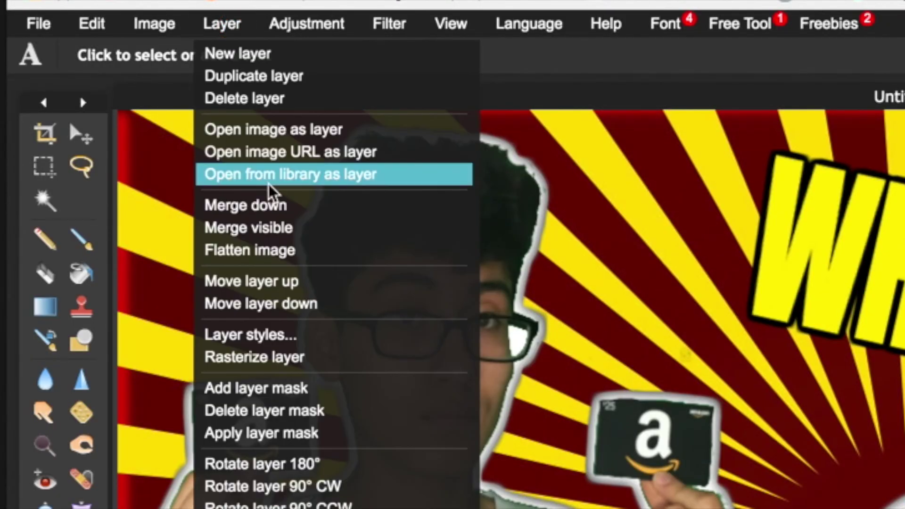
pyautogui.click(262, 249)
pyautogui.click(390, 23)
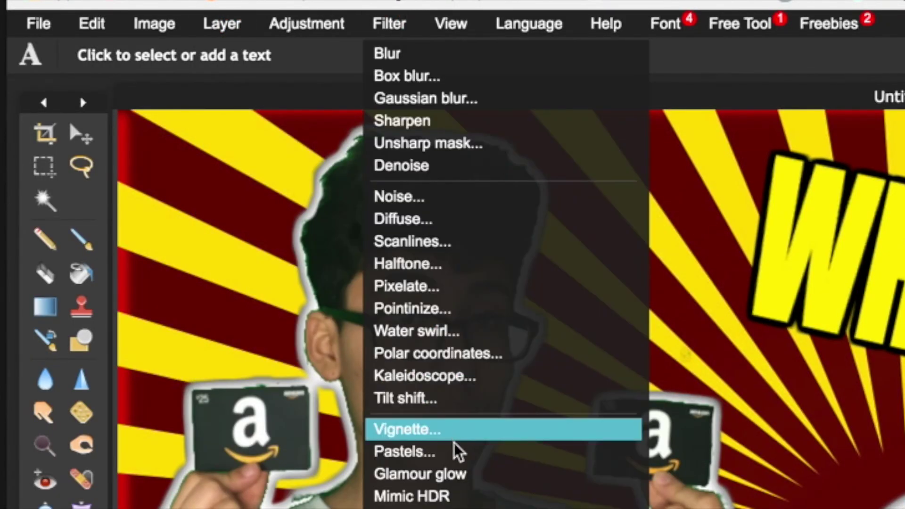
pyautogui.click(430, 499)
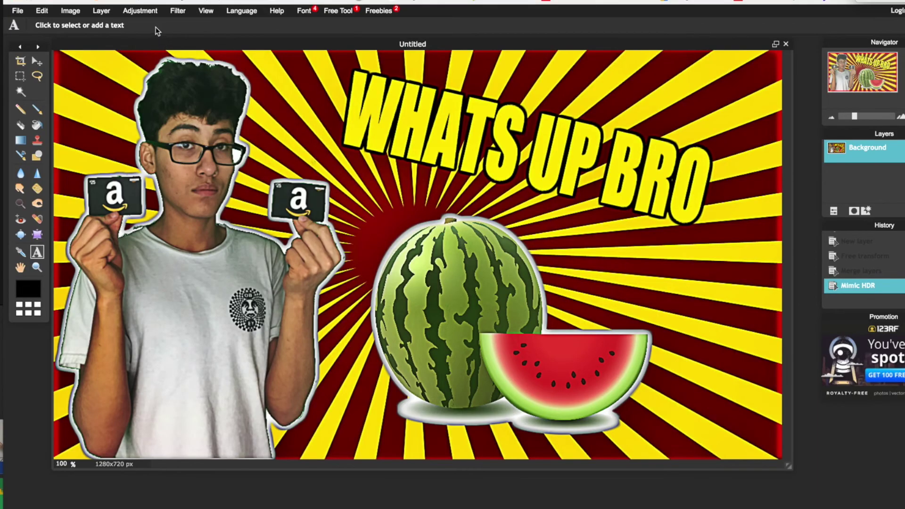
# Add a vignette to the thumbnail with Size 32.
pyautogui.click(178, 11)
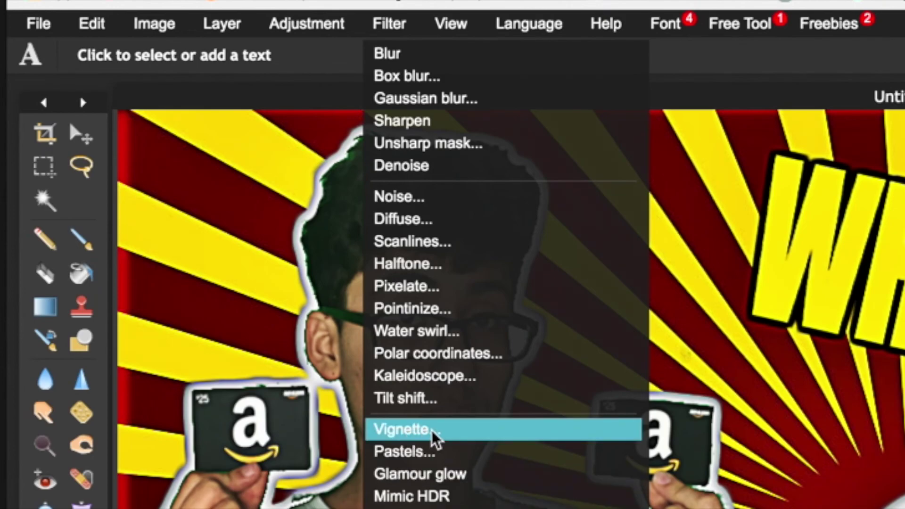
pyautogui.click(432, 430)
pyautogui.moveTo(601, 409); pyautogui.dragTo(468, 419)
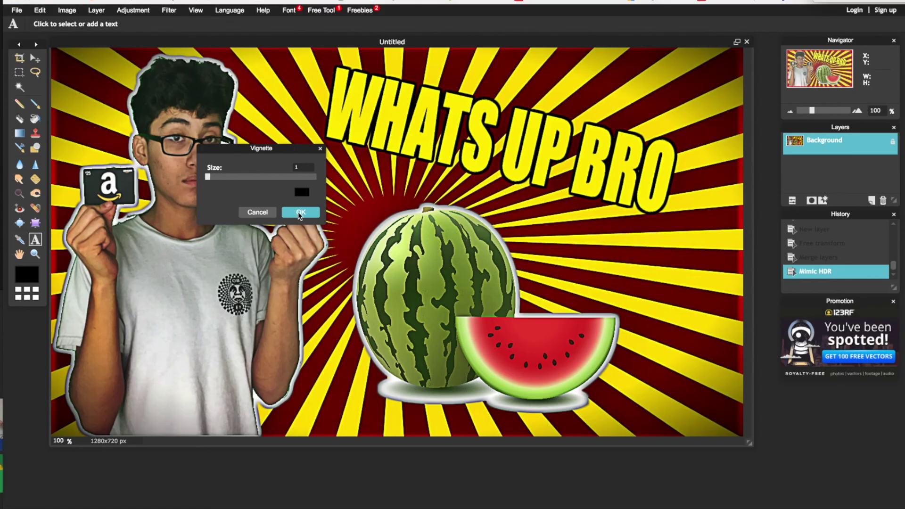
pyautogui.click(299, 212)
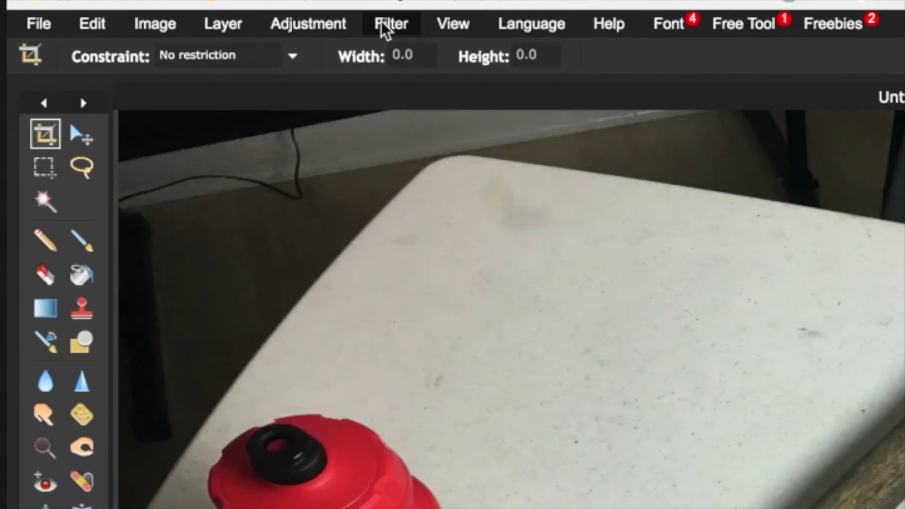
# Apply the Mimic HDR filter to the table photo.
pyautogui.click(167, 11)
pyautogui.click(464, 498)
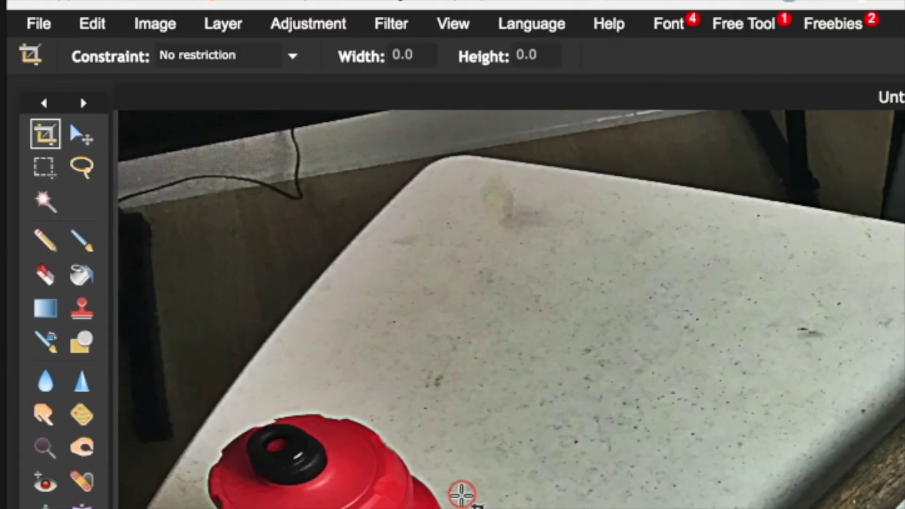
pyautogui.moveTo(354, 420); pyautogui.dragTo(447, 445)
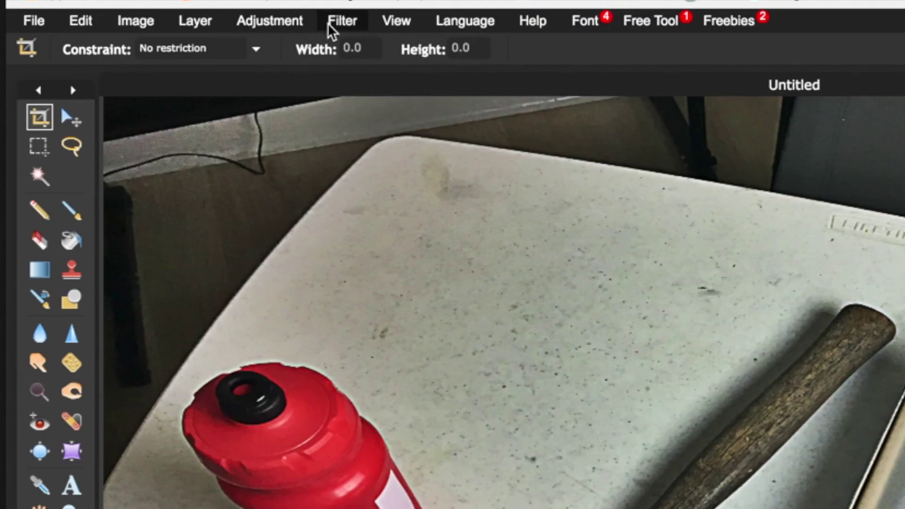
# Bring up the Vignette settings, move them aside, and set Size to 1.
pyautogui.click(191, 12)
pyautogui.click(419, 377)
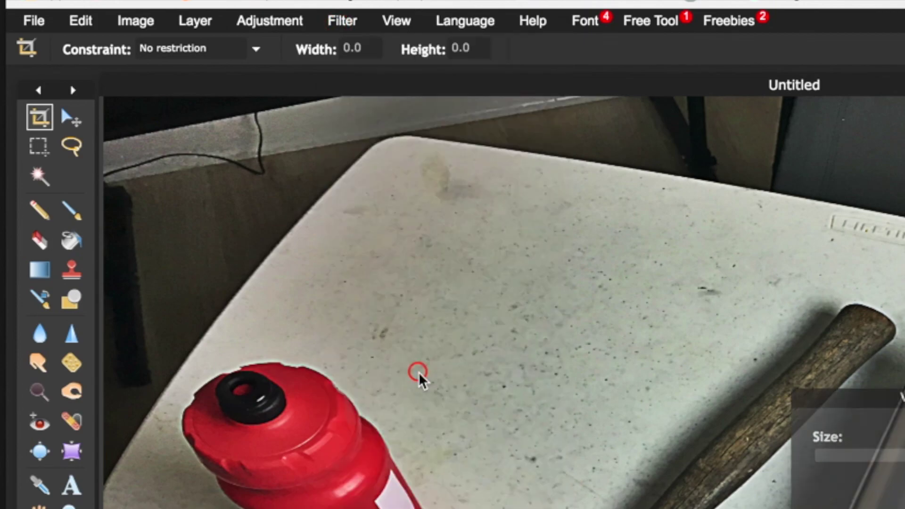
pyautogui.moveTo(539, 232); pyautogui.dragTo(587, 235)
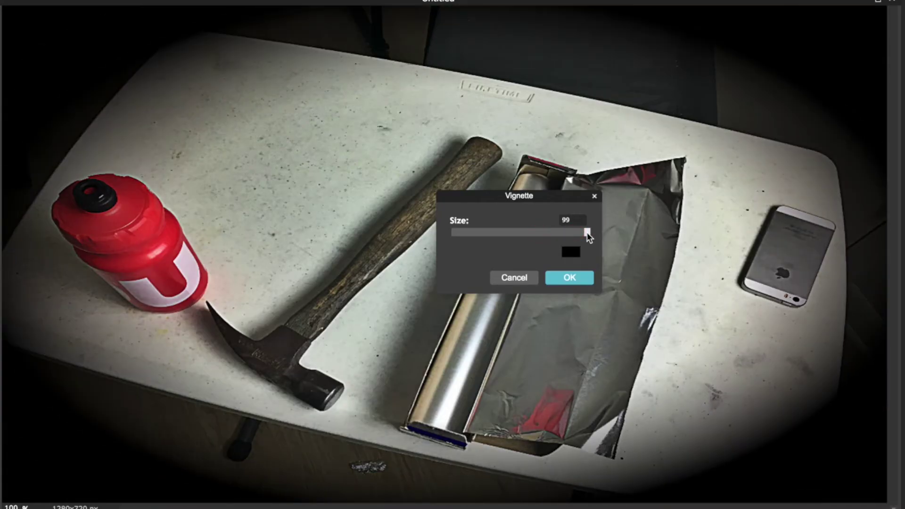
pyautogui.moveTo(562, 201); pyautogui.dragTo(732, 239)
pyautogui.moveTo(757, 272); pyautogui.dragTo(618, 272)
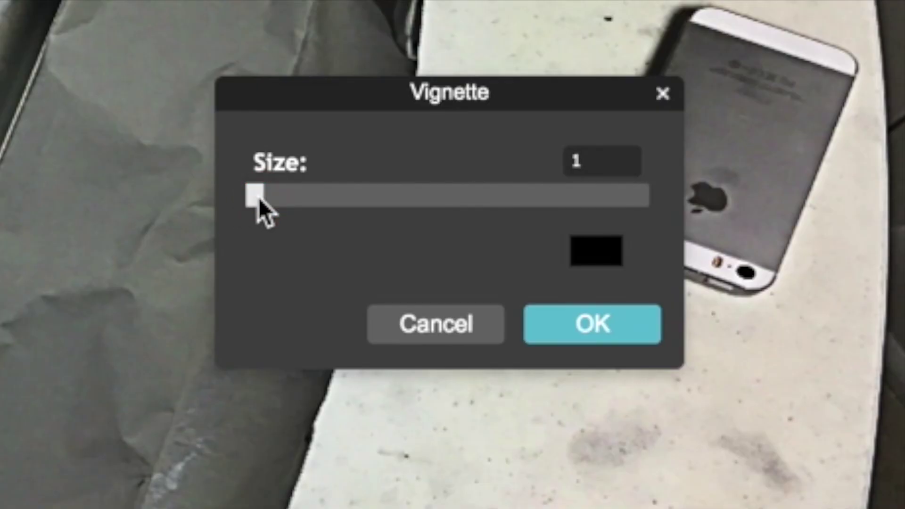